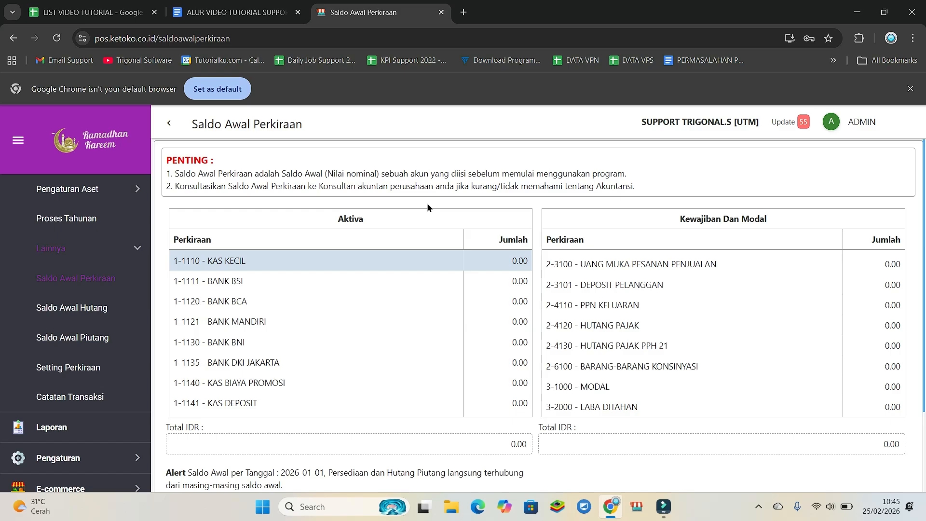
Examine the Piutang Usaha and Persediaan Barang rows under Aktiva and the Hutang Usaha row under Kewajiban Dan Modal
{"action": "scroll", "coordinate": [373, 314], "scroll_direction": "down", "scroll_amount": 2}
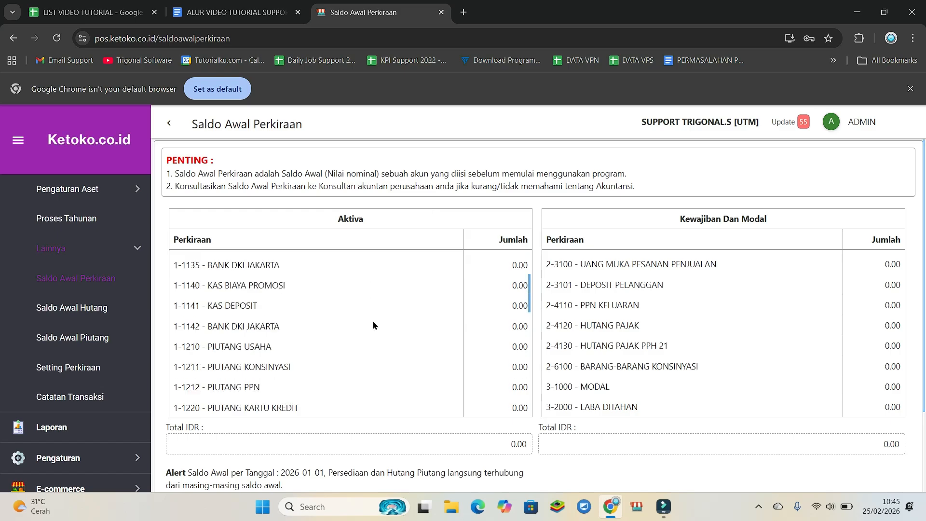
{"action": "left_click", "coordinate": [338, 340]}
{"action": "scroll", "coordinate": [653, 299], "scroll_direction": "up", "scroll_amount": 3}
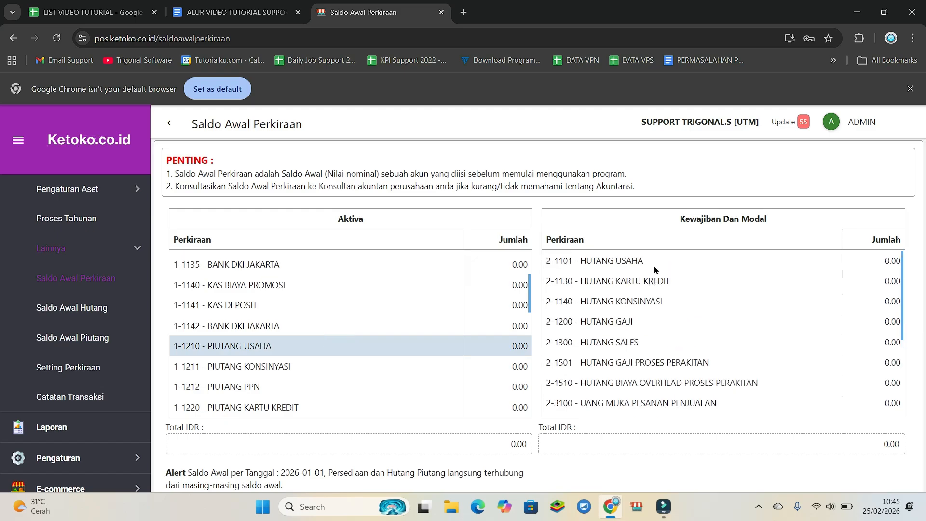
{"action": "left_click", "coordinate": [653, 261]}
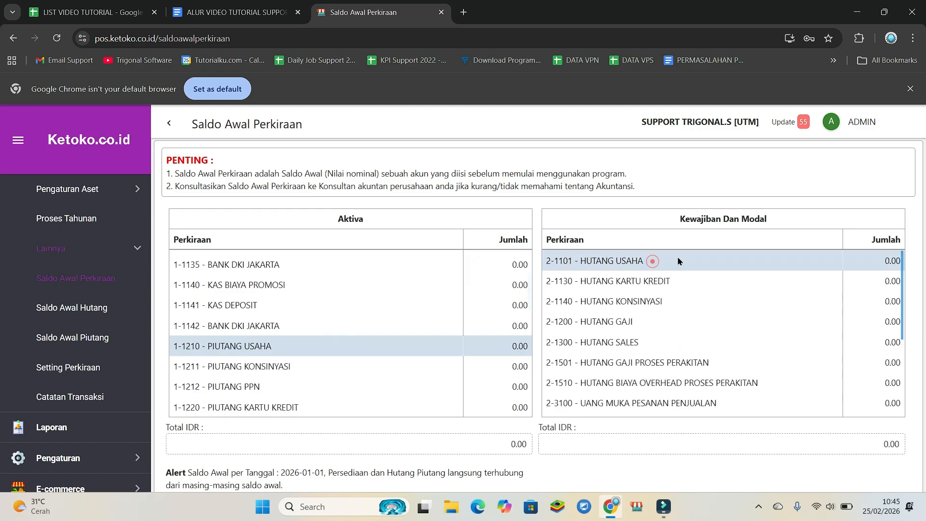
{"action": "left_click", "coordinate": [320, 349]}
{"action": "scroll", "coordinate": [434, 331], "scroll_direction": "down", "scroll_amount": 2}
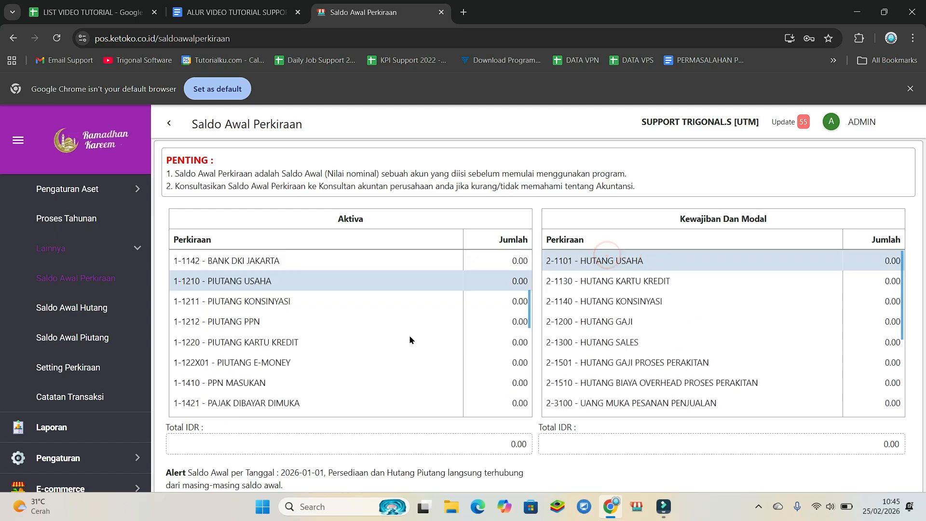
{"action": "left_click", "coordinate": [307, 388]}
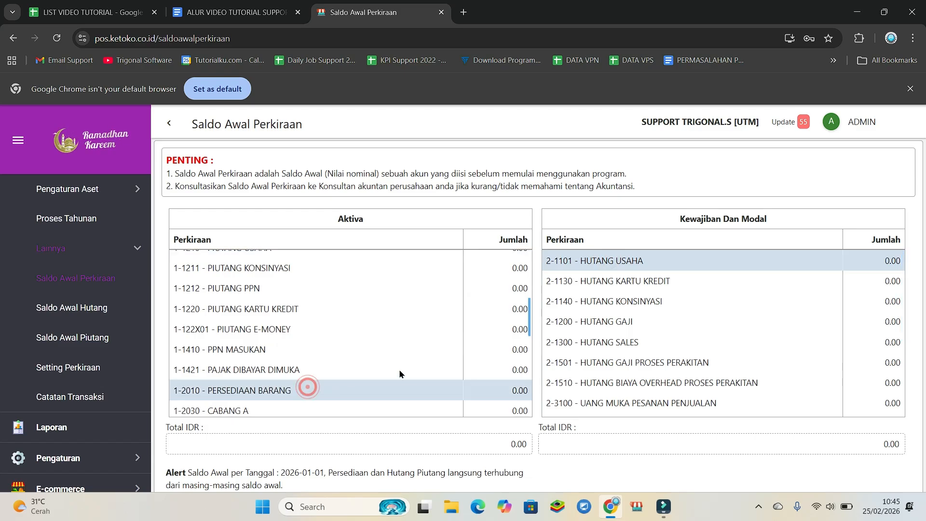
Try an amount of 11111 for the 1-2010 Persediaan Barang account and clear the entry
{"action": "left_click", "coordinate": [479, 390]}
{"action": "type", "text": "11111"}
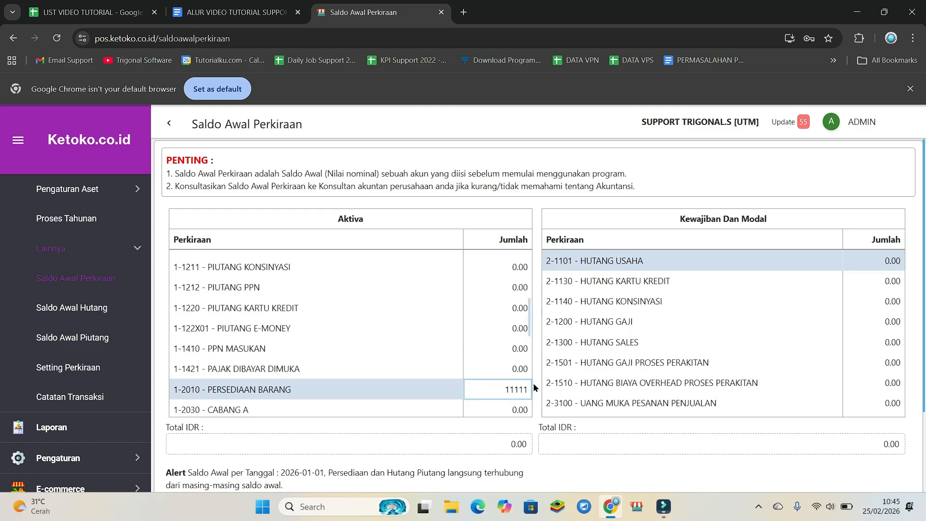
{"action": "key", "text": "BackSpace"}
{"action": "key", "text": "BackSpace"}
{"action": "key", "text": "BackSpace"}
{"action": "key", "text": "BackSpace"}
{"action": "key", "text": "BackSpace"}
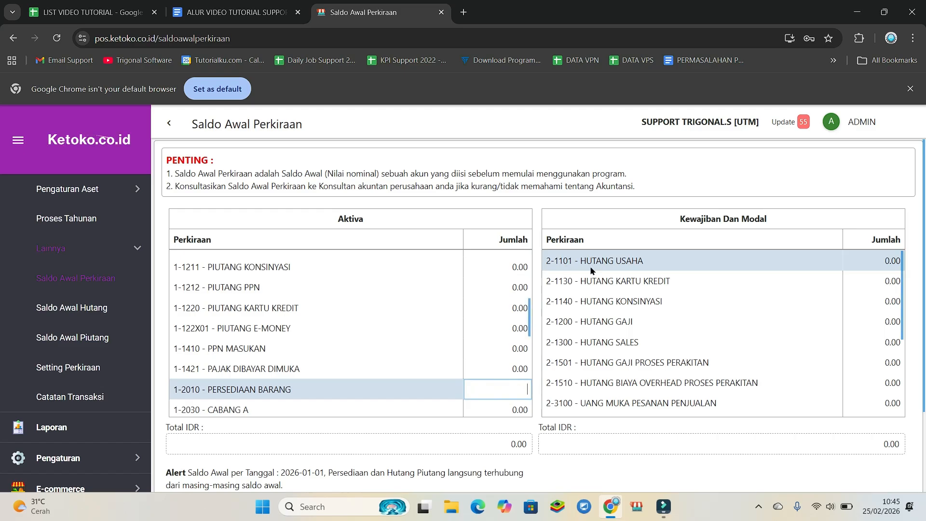
{"action": "left_click", "coordinate": [316, 388]}
Review the Aktiva account list, checking the Piutang Usaha and Persediaan Barang rows again
{"action": "scroll", "coordinate": [322, 345], "scroll_direction": "up", "scroll_amount": 1}
{"action": "scroll", "coordinate": [299, 352], "scroll_direction": "up", "scroll_amount": 1}
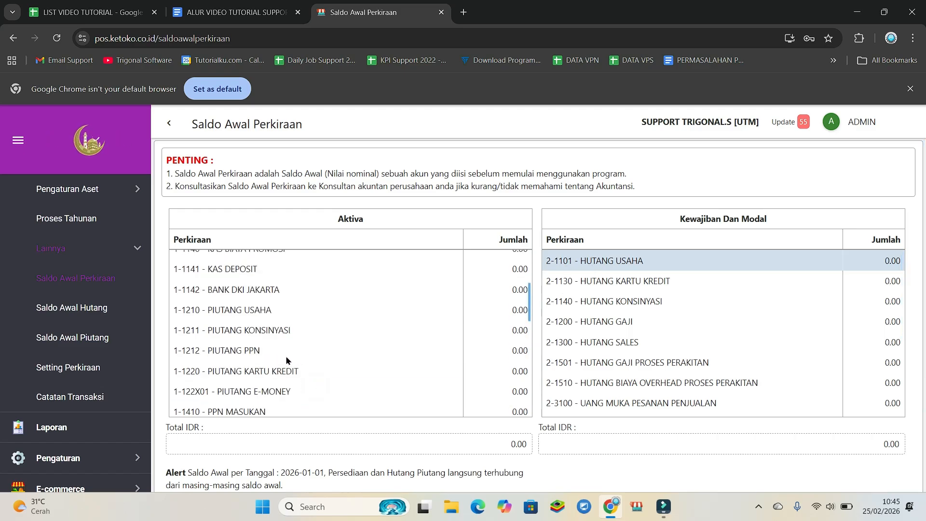
{"action": "left_click", "coordinate": [275, 304]}
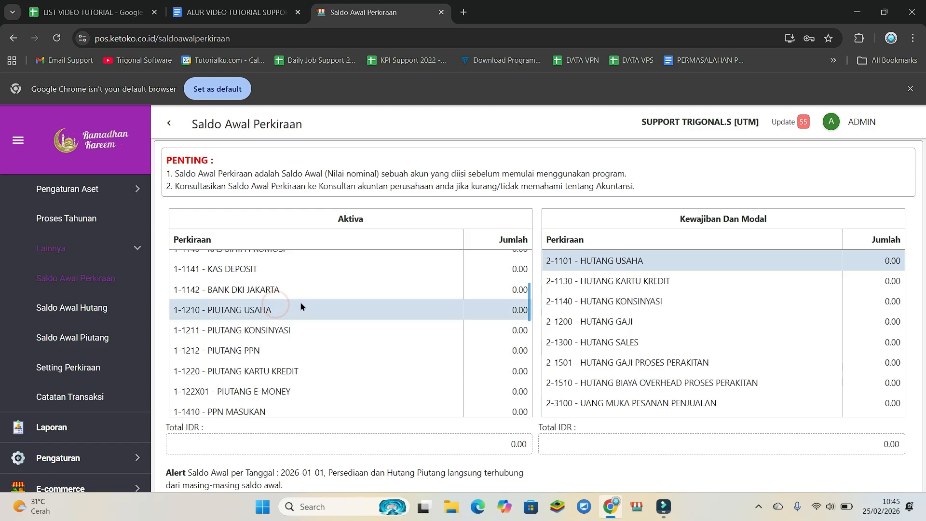
{"action": "scroll", "coordinate": [292, 373], "scroll_direction": "down", "scroll_amount": 1}
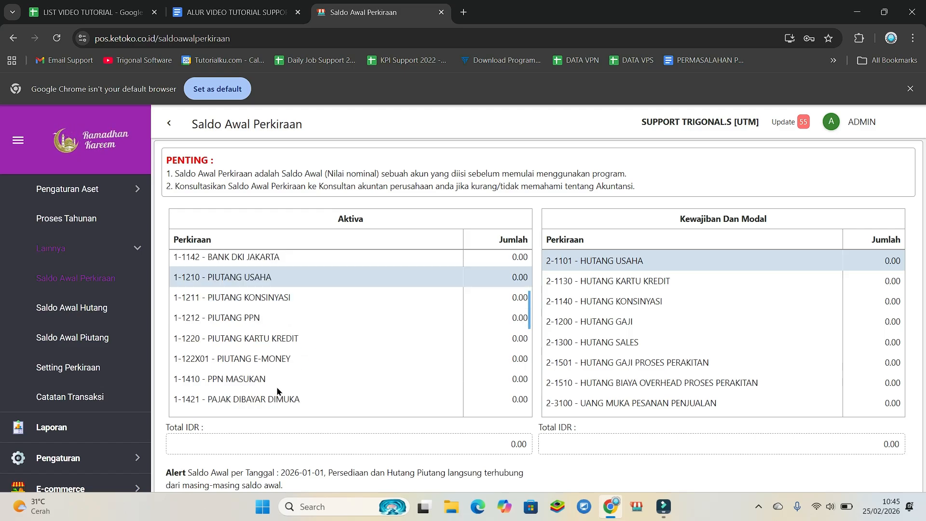
{"action": "scroll", "coordinate": [292, 374], "scroll_direction": "down", "scroll_amount": 1}
{"action": "left_click", "coordinate": [296, 381]}
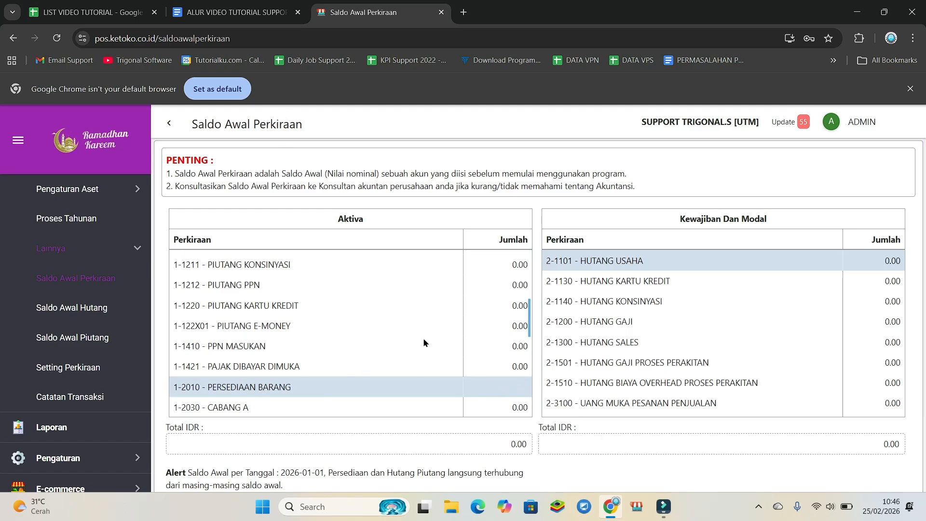
{"action": "scroll", "coordinate": [424, 338], "scroll_direction": "up", "scroll_amount": 2}
{"action": "left_click", "coordinate": [290, 334]}
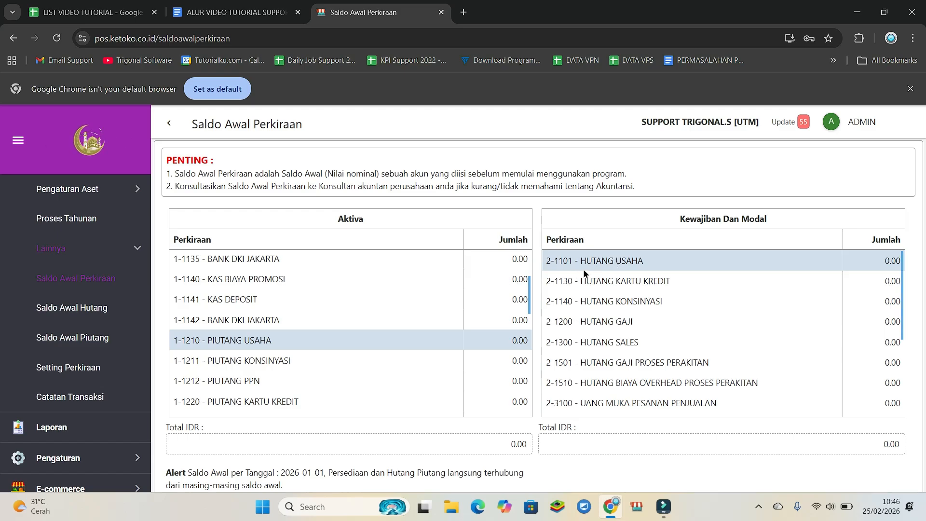
{"action": "scroll", "coordinate": [325, 351], "scroll_direction": "down", "scroll_amount": 1}
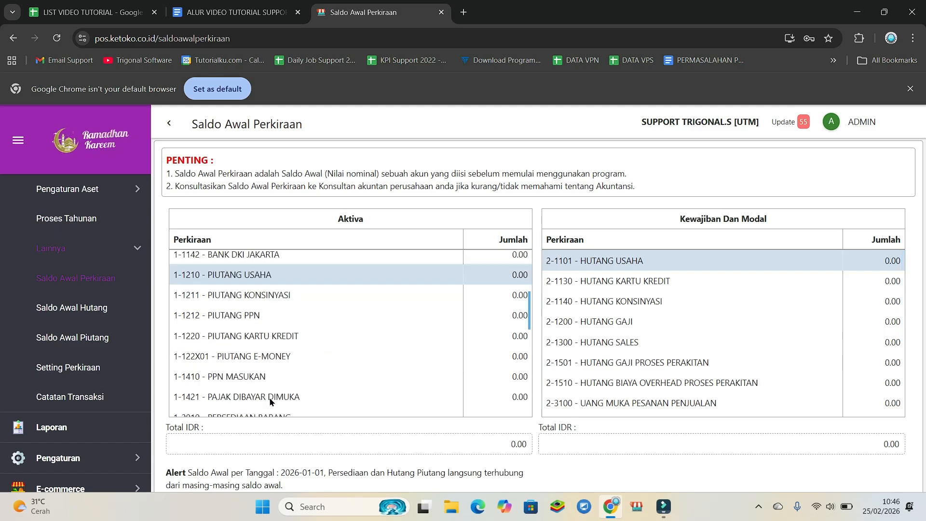
{"action": "scroll", "coordinate": [270, 402], "scroll_direction": "down", "scroll_amount": 1}
{"action": "scroll", "coordinate": [358, 348], "scroll_direction": "up", "scroll_amount": 2}
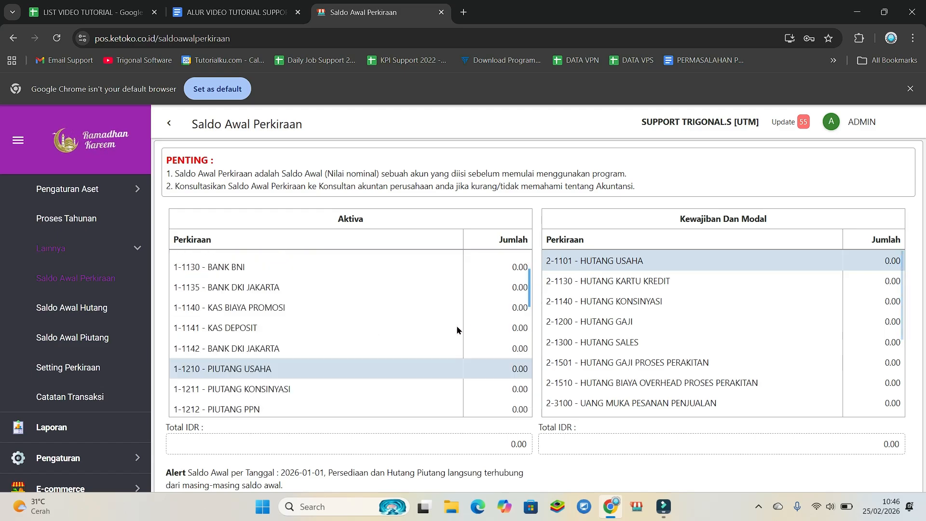
{"action": "scroll", "coordinate": [458, 330], "scroll_direction": "up", "scroll_amount": 2}
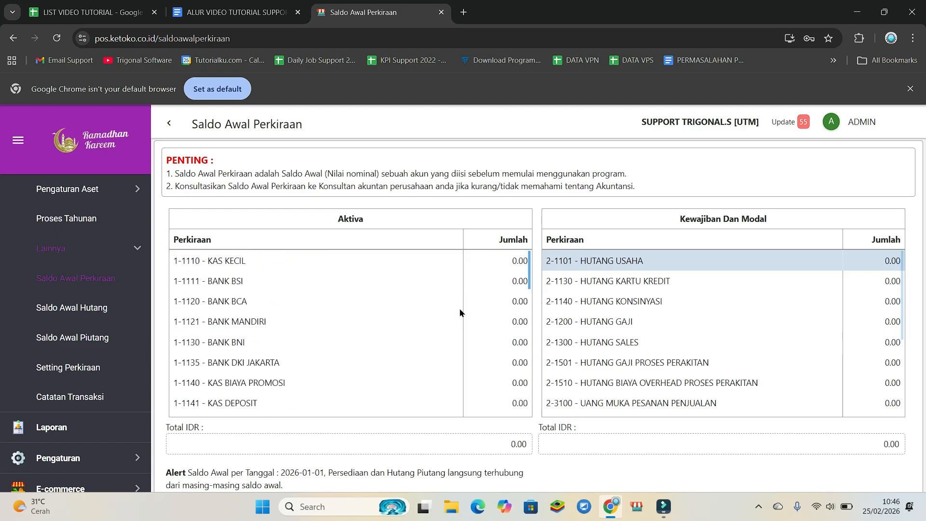
Set the opening balance of the 1-1110 Kas Kecil account under Aktiva to 1,000,000
{"action": "left_click", "coordinate": [499, 255]}
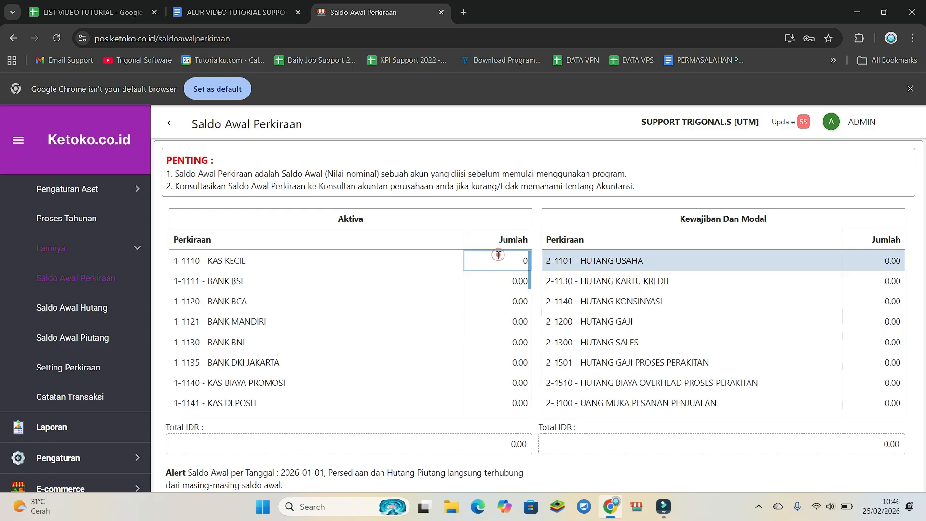
{"action": "left_click", "coordinate": [497, 302]}
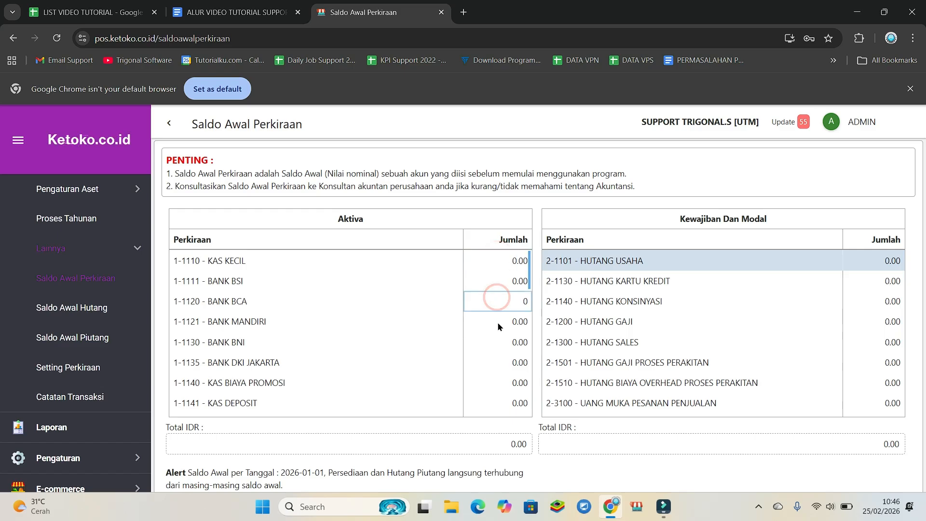
{"action": "left_click", "coordinate": [498, 322]}
{"action": "left_click", "coordinate": [500, 262]}
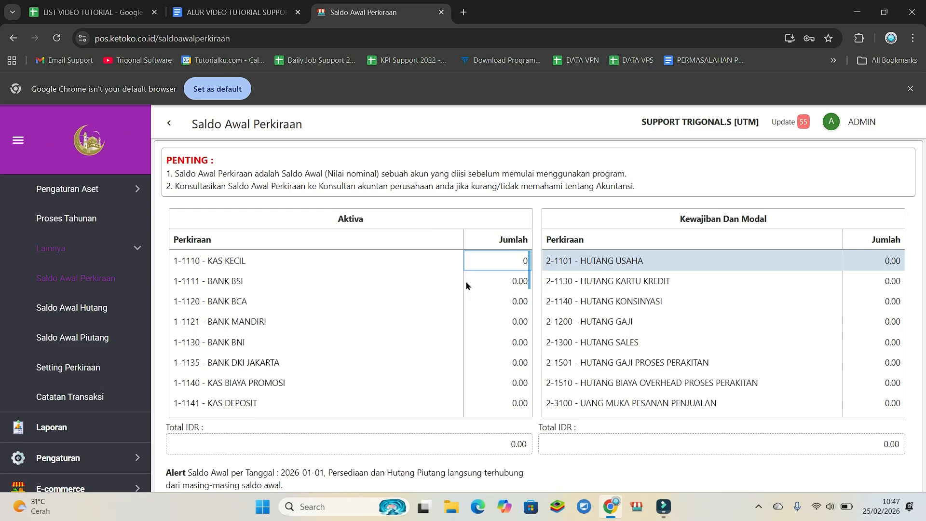
{"action": "double_click", "coordinate": [525, 269]}
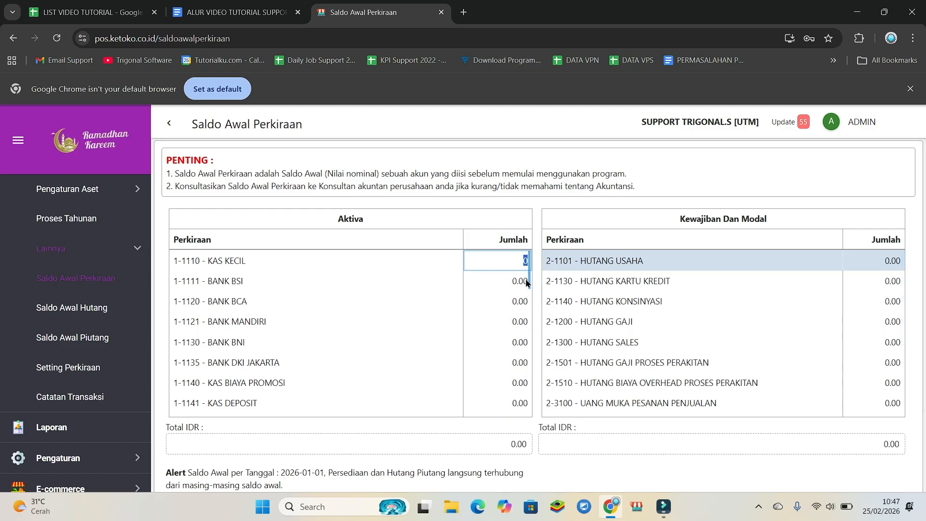
{"action": "type", "text": "10000"}
{"action": "double_click", "coordinate": [509, 271]}
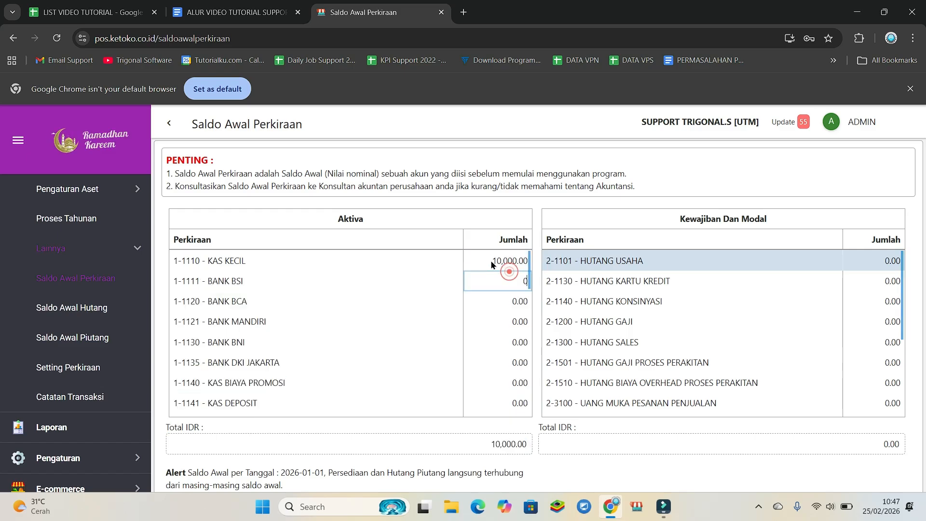
{"action": "double_click", "coordinate": [491, 263]}
{"action": "type", "text": "1000000"}
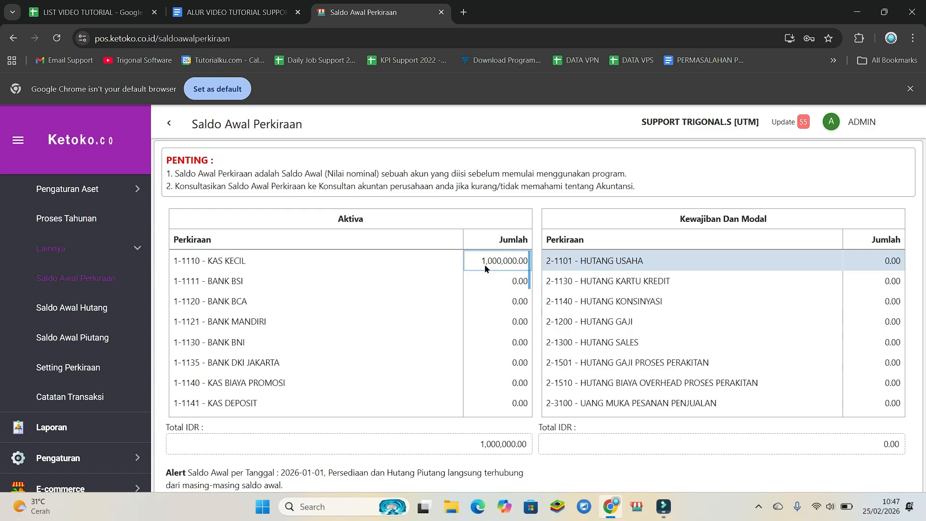
Set the opening balance of 1-1120 Bank BCA to 5,000,000 and highlight the Aktiva total
{"action": "left_click", "coordinate": [488, 296]}
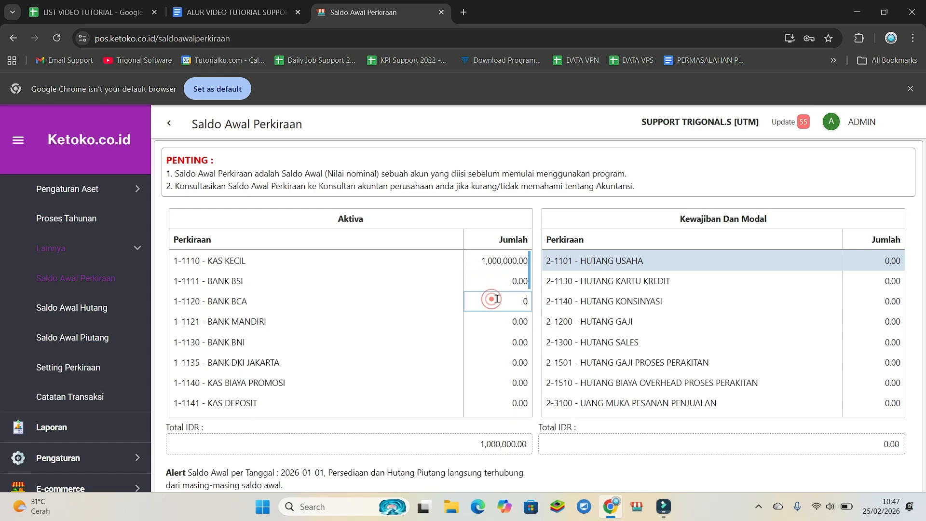
{"action": "type", "text": "1050000"}
{"action": "key", "text": "Return"}
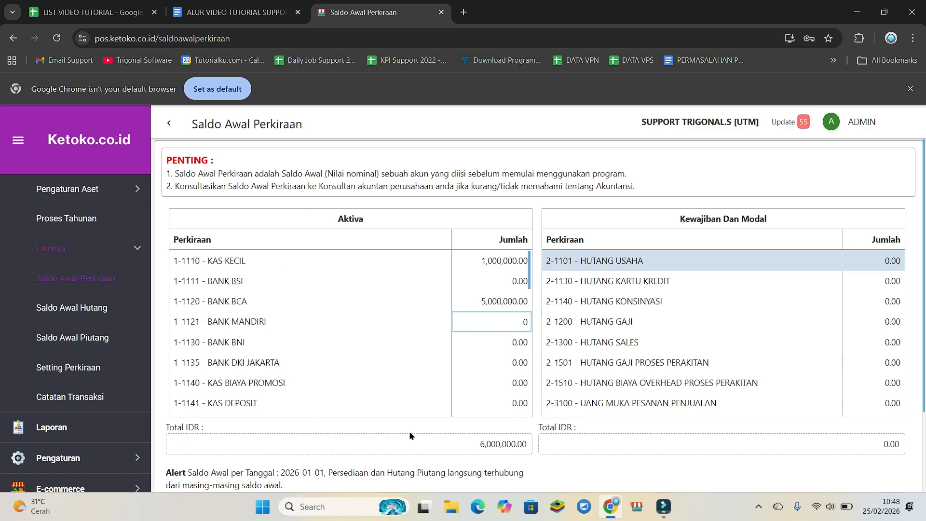
{"action": "left_click_drag", "start_coordinate": [476, 444], "coordinate": [528, 444]}
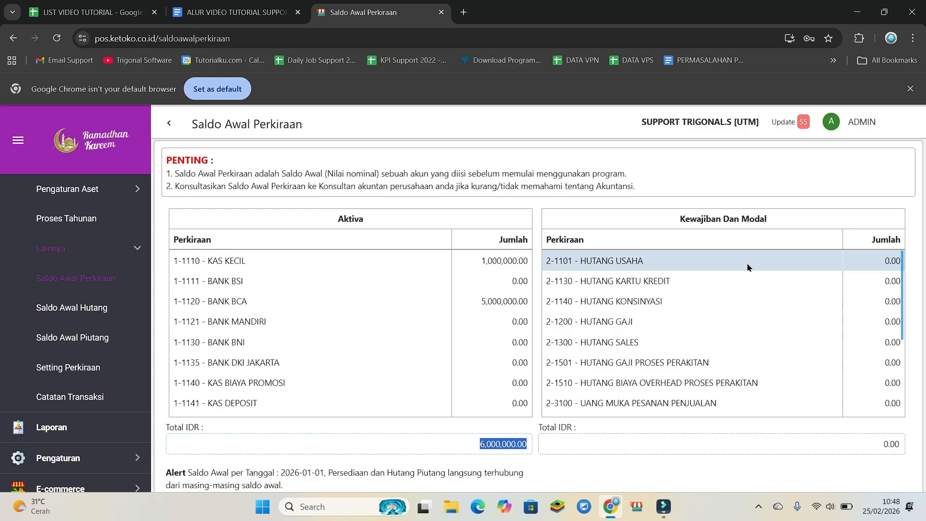
Set the opening balance of the 3-1000 Modal account under Kewajiban Dan Modal to 6,000,000
{"action": "left_click_drag", "start_coordinate": [902, 286], "coordinate": [902, 371]}
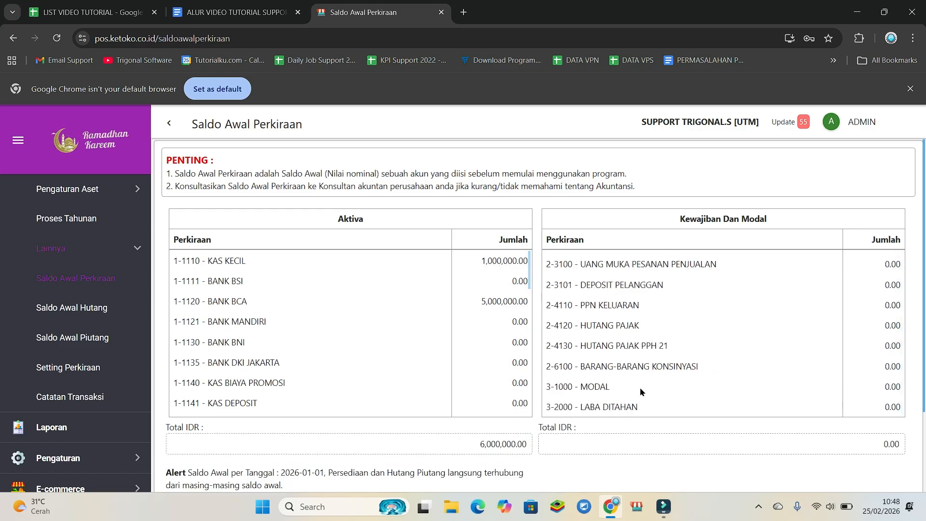
{"action": "left_click", "coordinate": [664, 382]}
{"action": "left_click", "coordinate": [878, 384]}
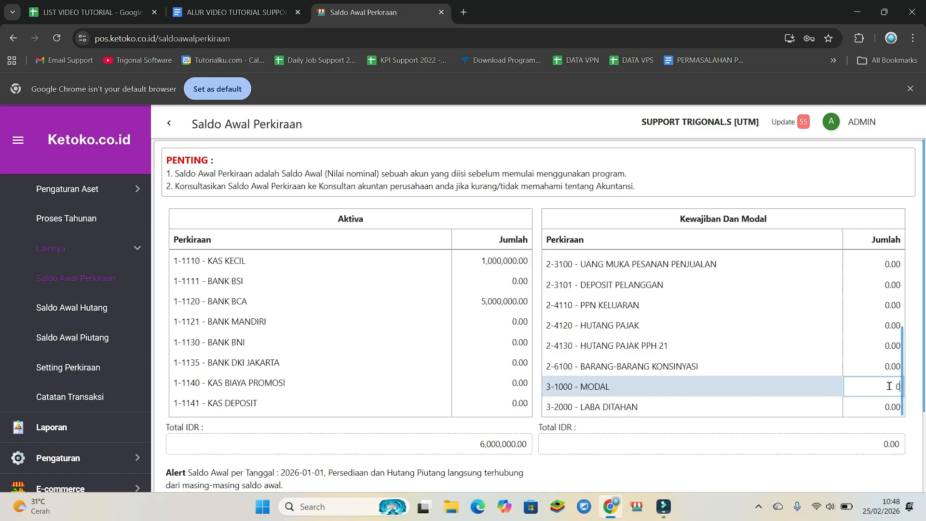
{"action": "type", "text": "6000000"}
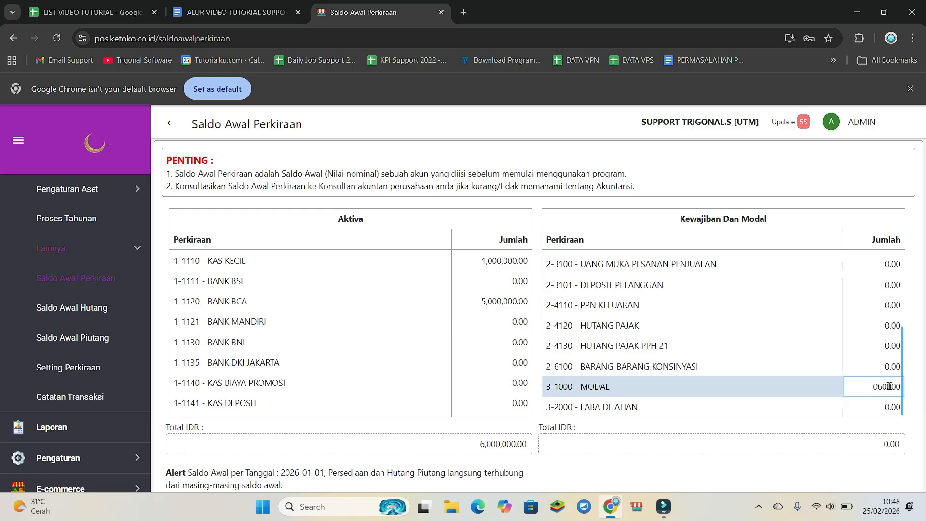
{"action": "key", "text": "Return"}
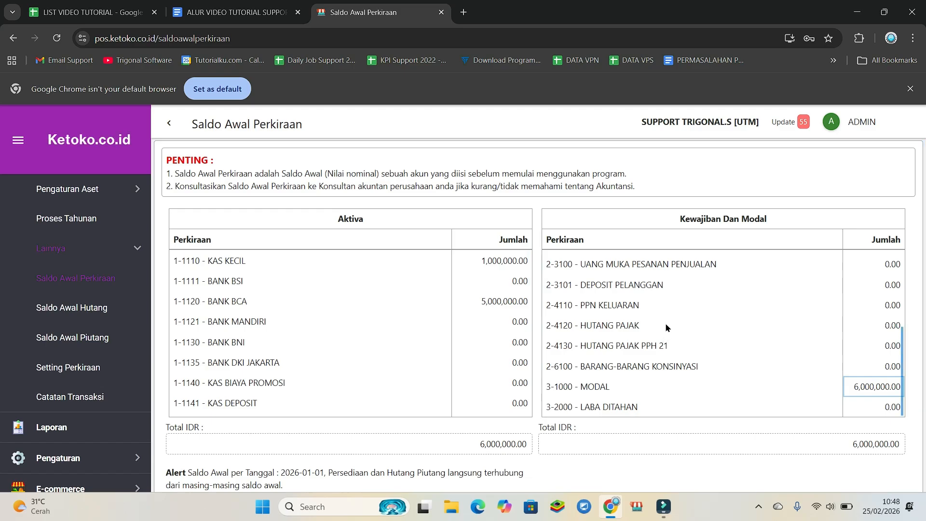
Review the Kewajiban Dan Modal accounts and their total, including the Modal and Hutang Pajak PPH 21 amounts
{"action": "scroll", "coordinate": [713, 312], "scroll_direction": "up", "scroll_amount": 2}
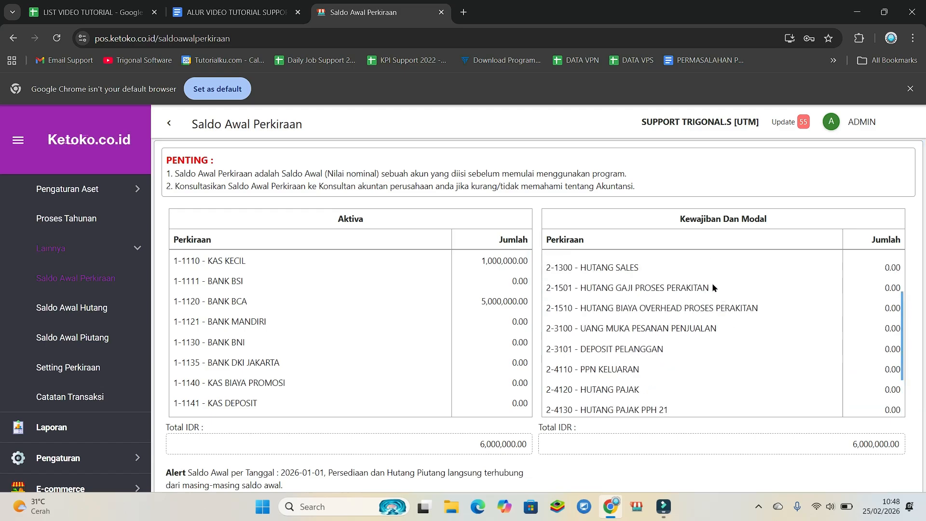
{"action": "scroll", "coordinate": [692, 262], "scroll_direction": "up", "scroll_amount": 2}
{"action": "scroll", "coordinate": [810, 379], "scroll_direction": "down", "scroll_amount": 1}
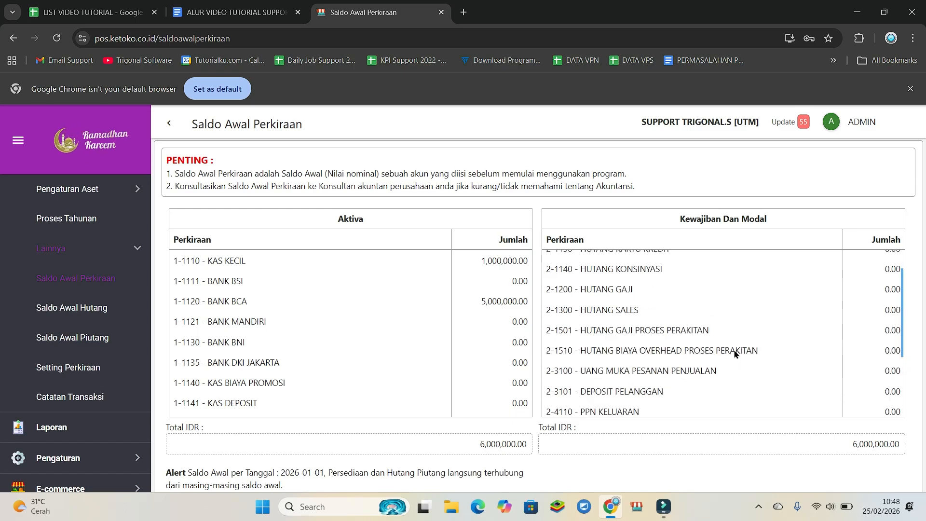
{"action": "left_click_drag", "start_coordinate": [852, 444], "coordinate": [902, 448]}
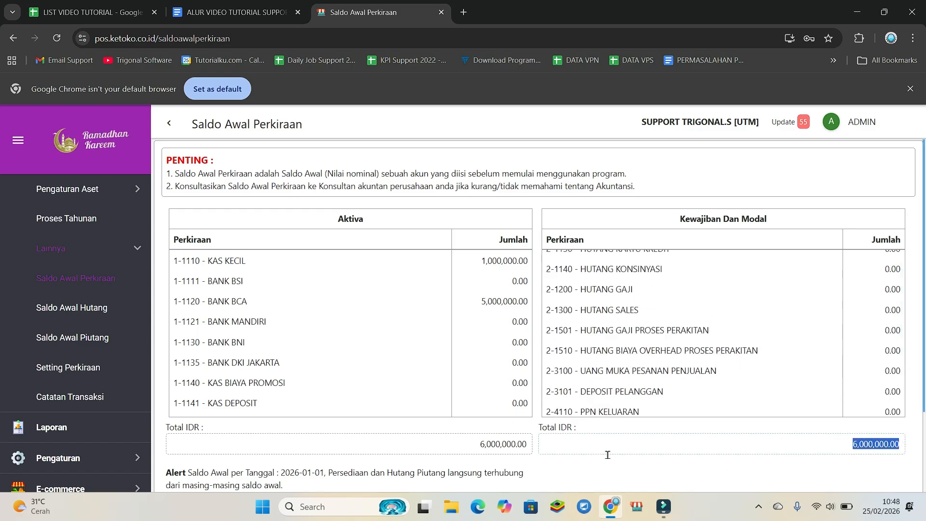
{"action": "scroll", "coordinate": [656, 367], "scroll_direction": "up", "scroll_amount": 2}
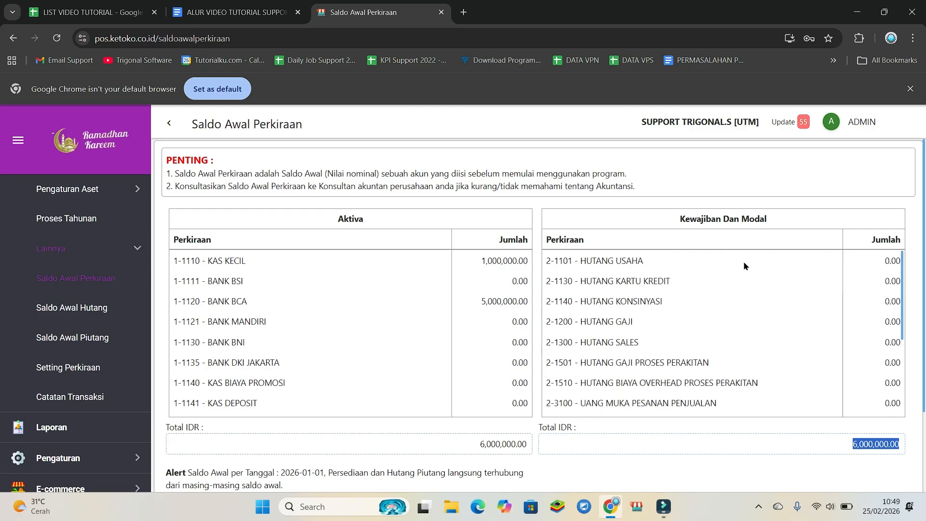
{"action": "scroll", "coordinate": [861, 388], "scroll_direction": "down", "scroll_amount": 2}
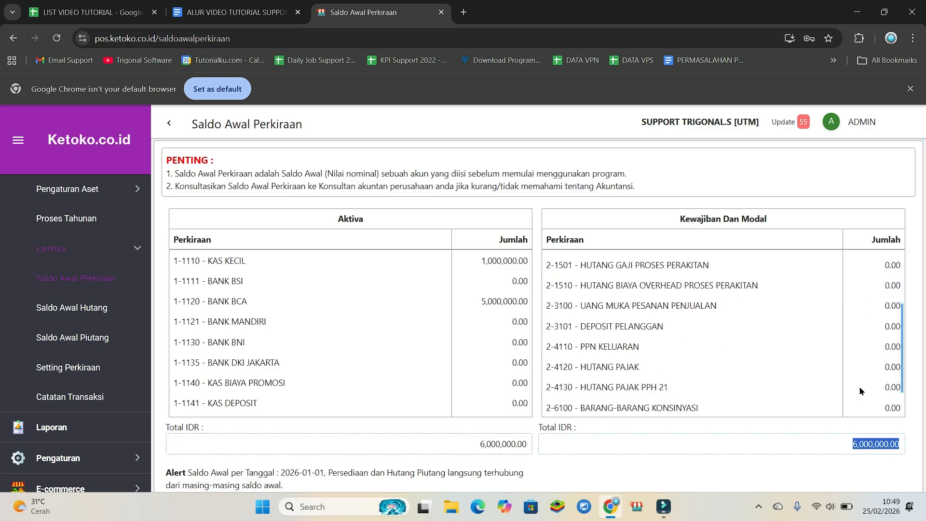
{"action": "scroll", "coordinate": [856, 387], "scroll_direction": "down", "scroll_amount": 1}
{"action": "scroll", "coordinate": [827, 261], "scroll_direction": "up", "scroll_amount": 5}
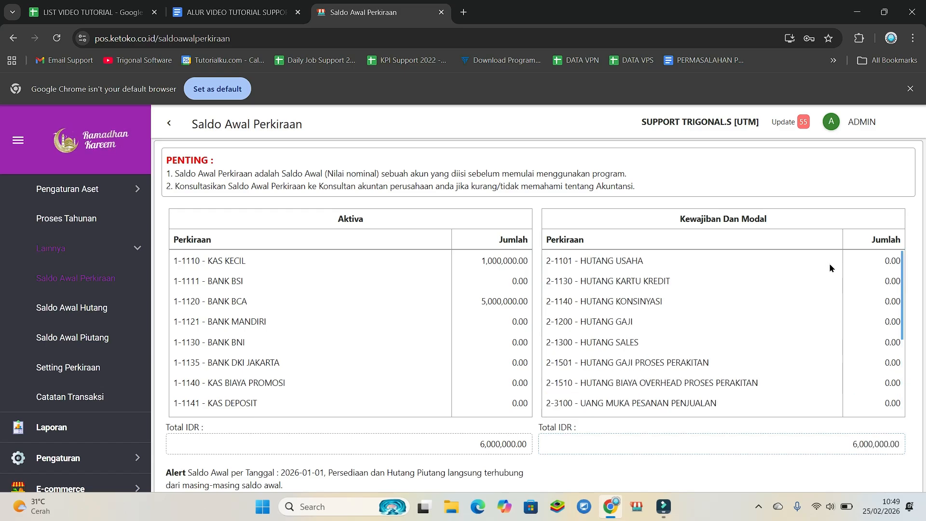
{"action": "scroll", "coordinate": [809, 374], "scroll_direction": "down", "scroll_amount": 5}
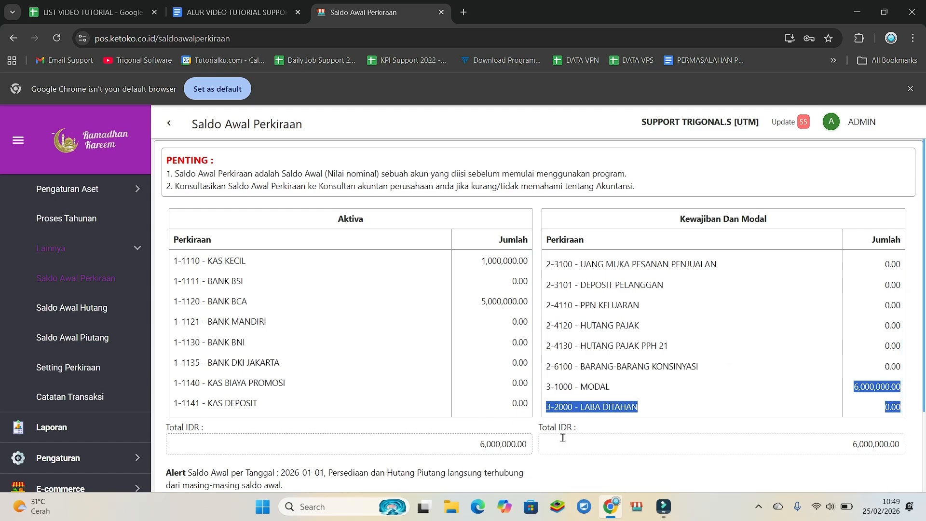
{"action": "left_click", "coordinate": [859, 386]}
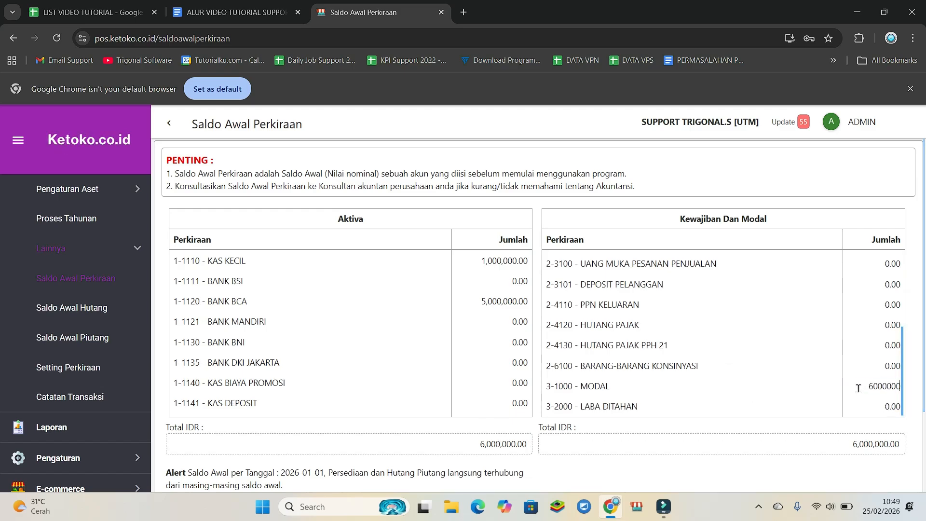
{"action": "left_click", "coordinate": [877, 346]}
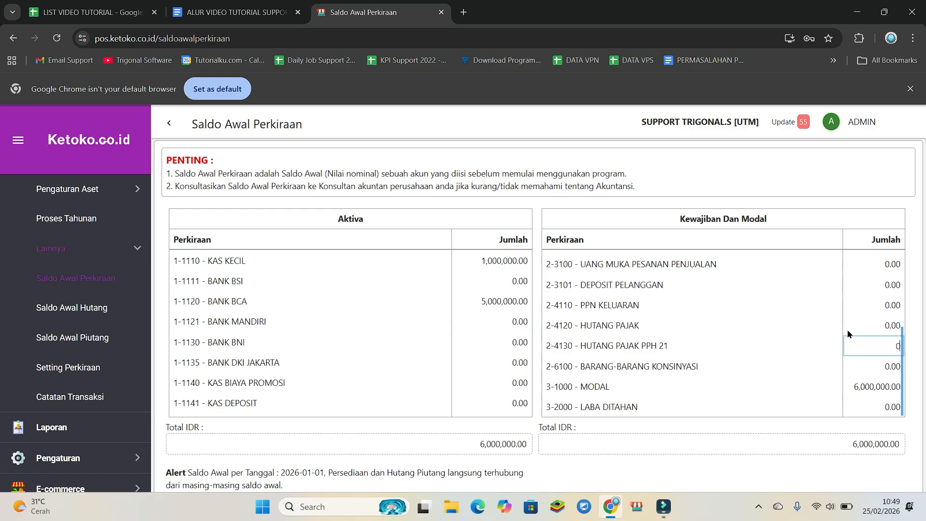